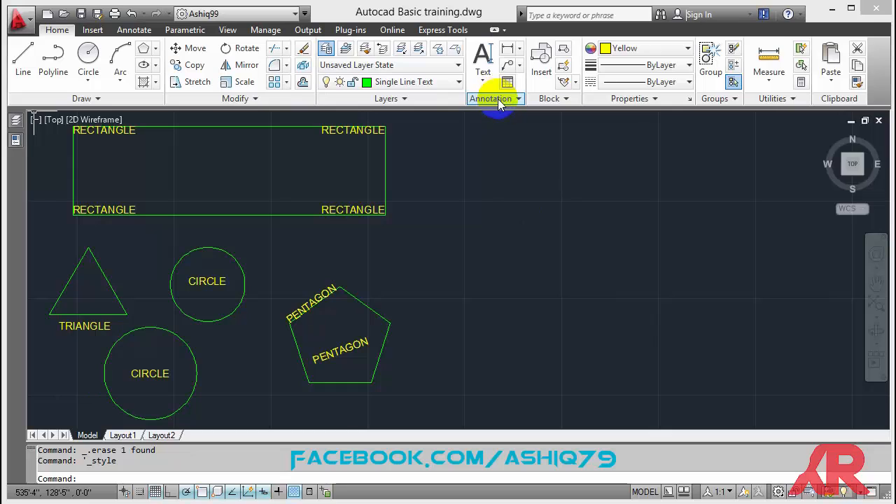
- Create a new text style named ashiq79 and make it the current style
{"action": "left_click", "coordinate": [498, 98]}
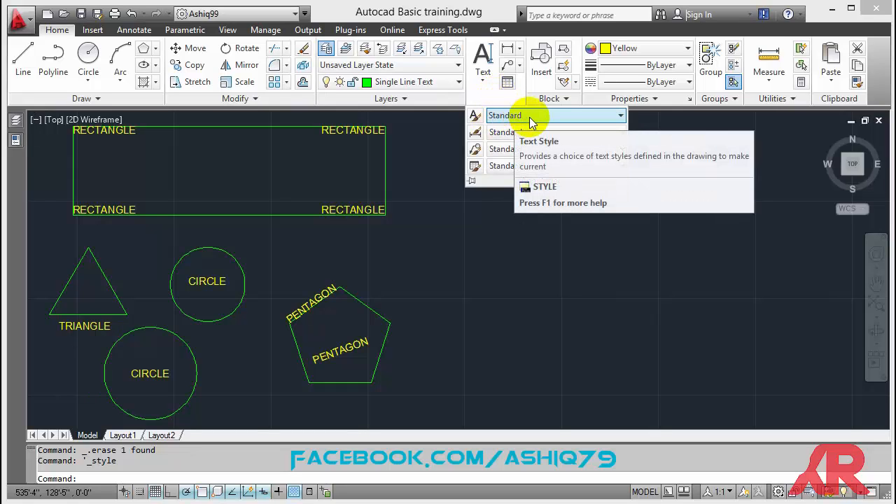
{"action": "left_click", "coordinate": [619, 118]}
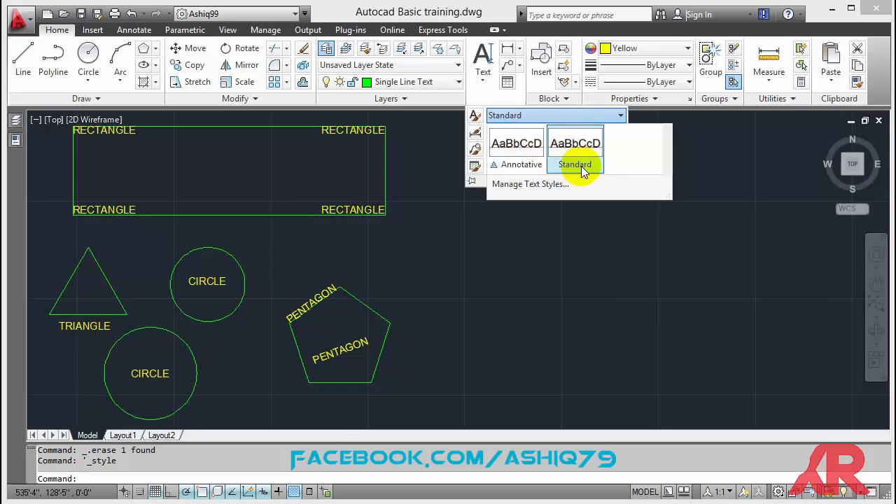
{"action": "left_click", "coordinate": [475, 117]}
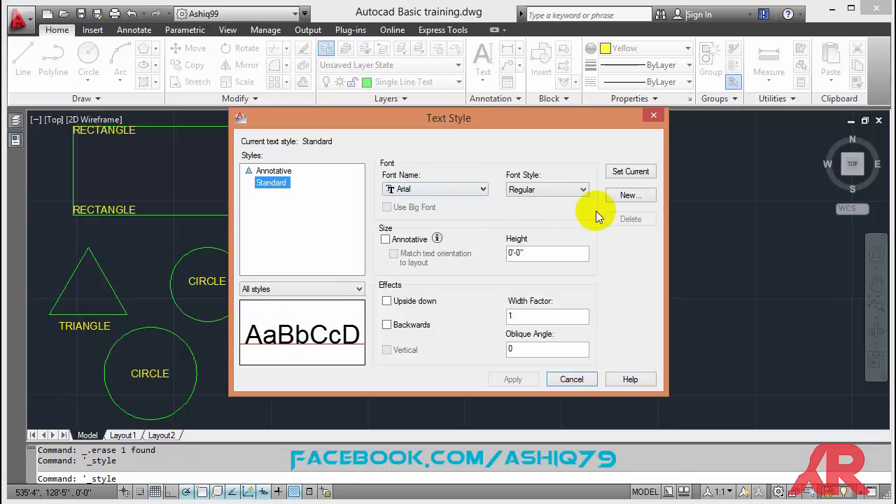
{"action": "left_click", "coordinate": [625, 198]}
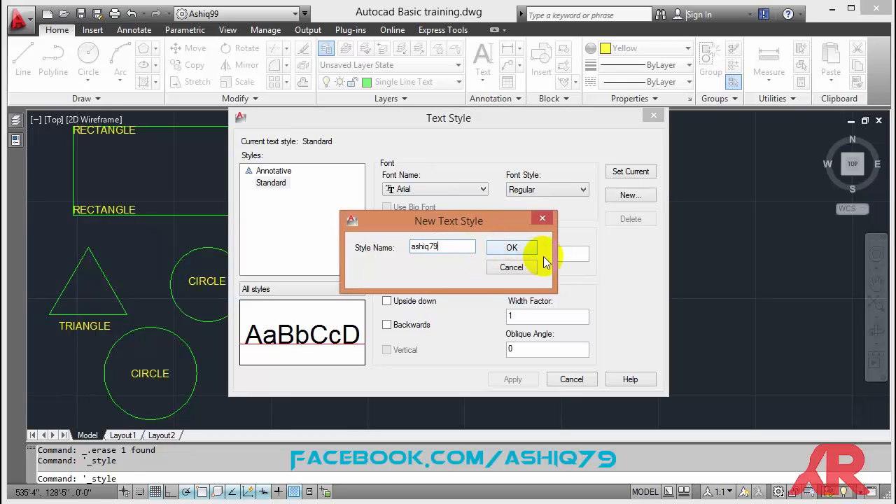
{"action": "left_click", "coordinate": [512, 247]}
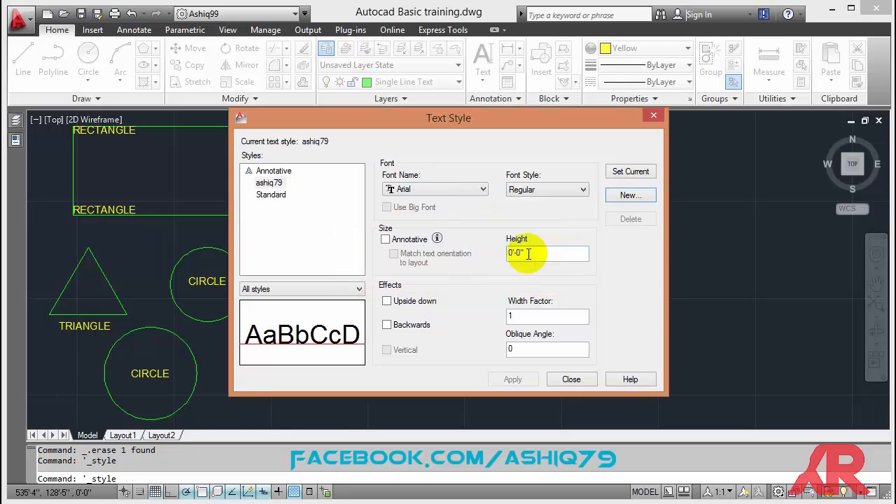
{"action": "left_click", "coordinate": [275, 186]}
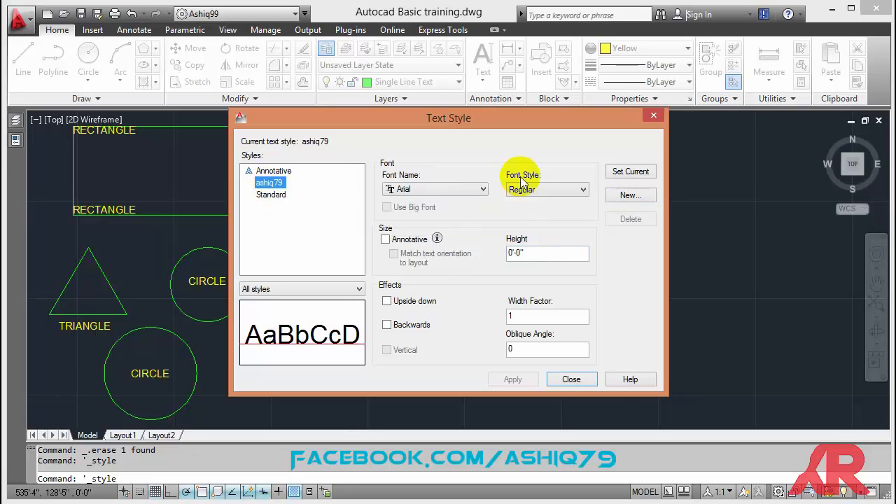
{"action": "left_click", "coordinate": [633, 174]}
- Set the ashiq79 text style's font to Century Gothic with the Bold font style
{"action": "left_click", "coordinate": [429, 188]}
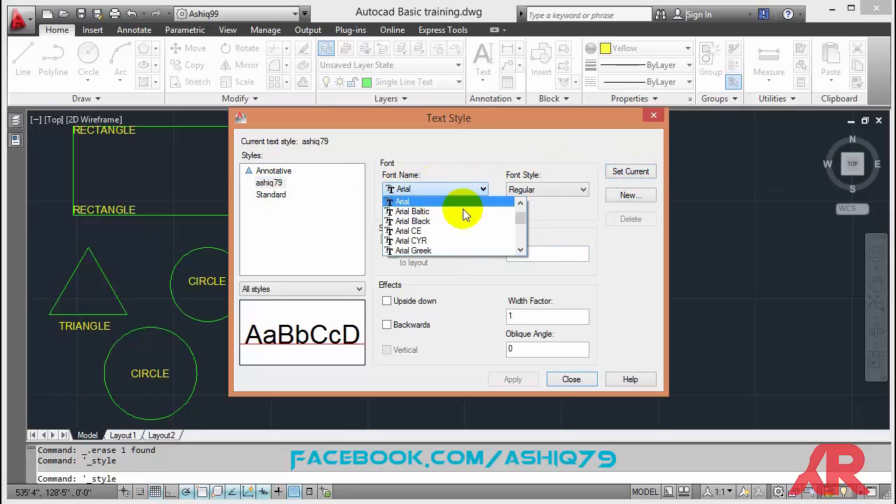
{"action": "left_click_drag", "start_coordinate": [517, 211], "coordinate": [520, 232]}
{"action": "scroll", "coordinate": [427, 228], "scroll_direction": "up", "scroll_amount": 3}
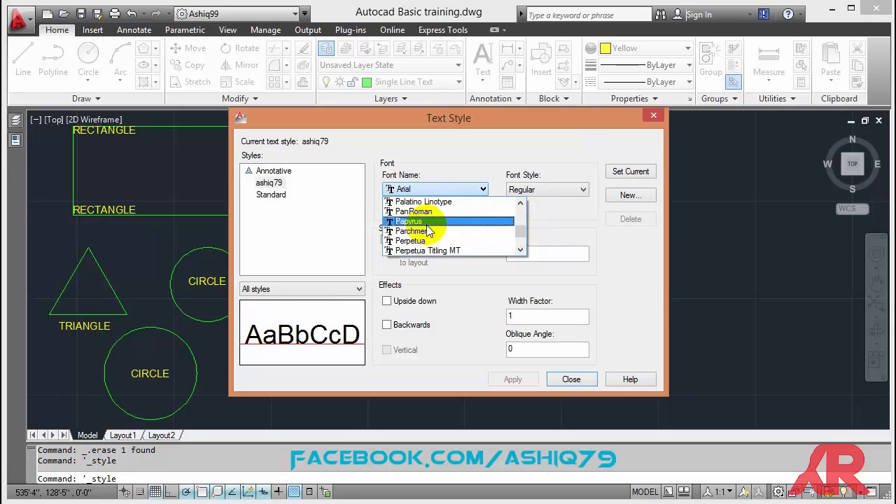
{"action": "key", "text": "c"}
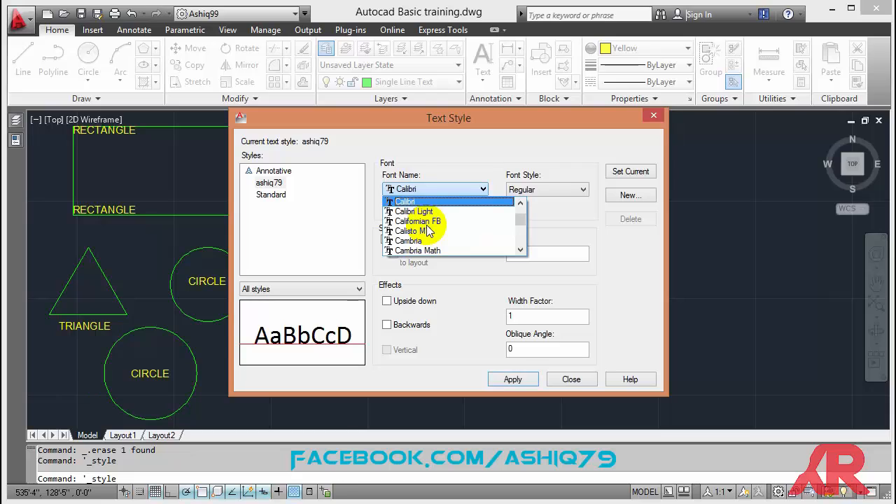
{"action": "scroll", "coordinate": [429, 235], "scroll_direction": "down", "scroll_amount": 2}
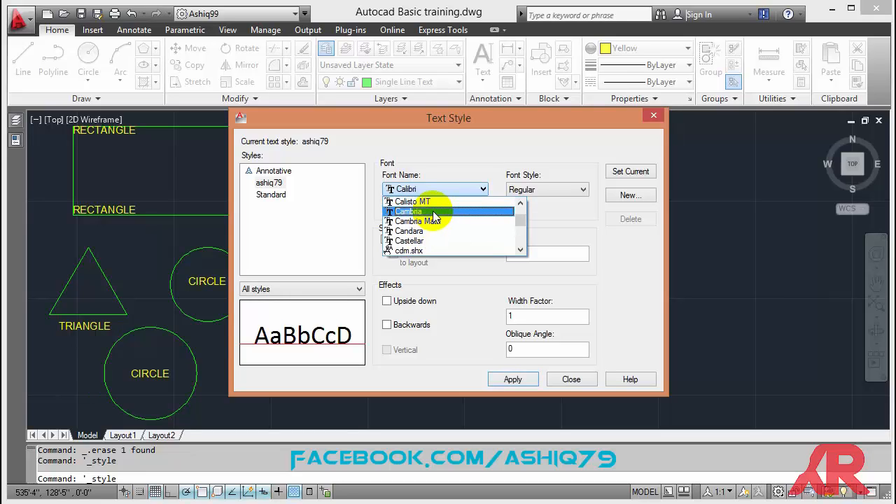
{"action": "scroll", "coordinate": [429, 238], "scroll_direction": "down", "scroll_amount": 1}
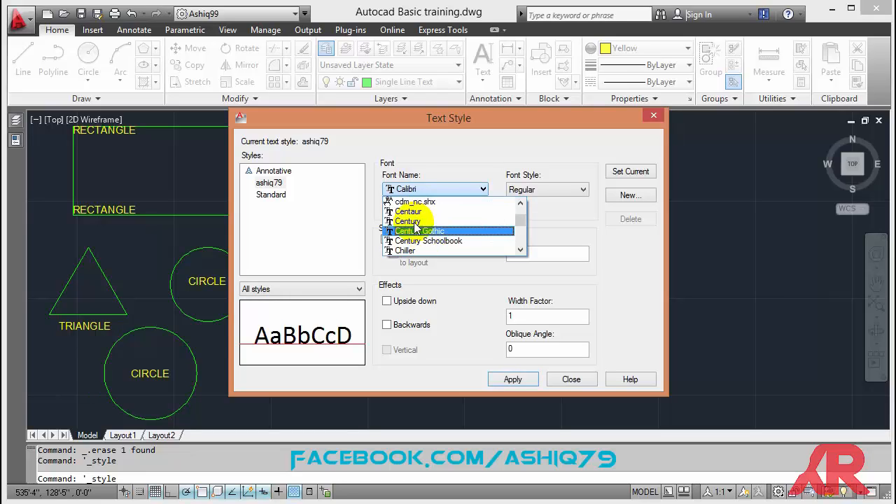
{"action": "left_click", "coordinate": [429, 233]}
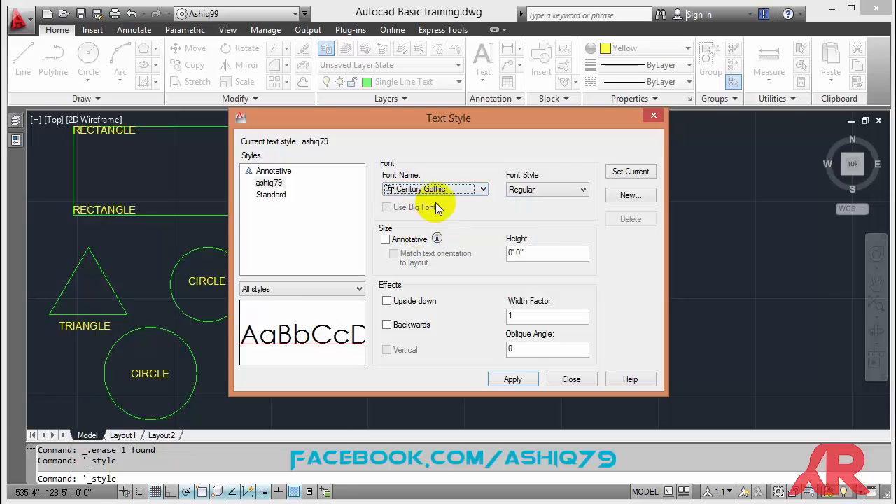
{"action": "left_click", "coordinate": [534, 190]}
{"action": "left_click", "coordinate": [531, 201]}
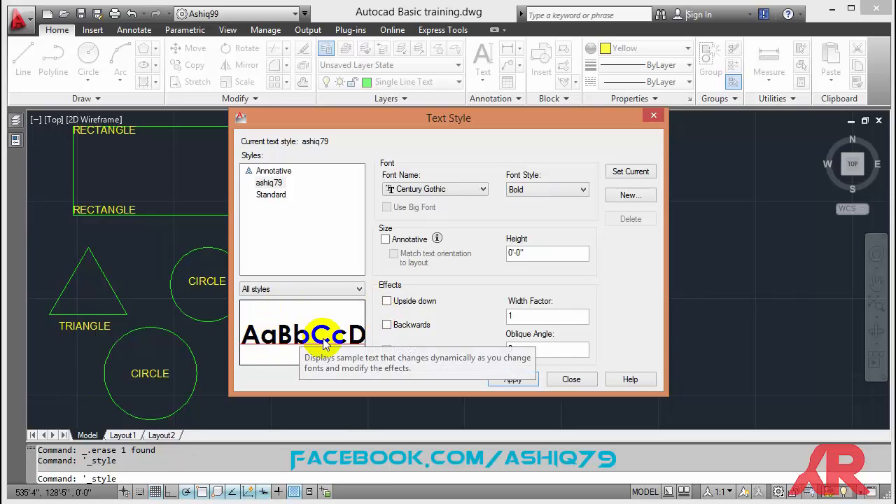
- Try the Upside down and Backwards effects on the ashiq79 style, turning each off again
{"action": "left_click", "coordinate": [387, 302]}
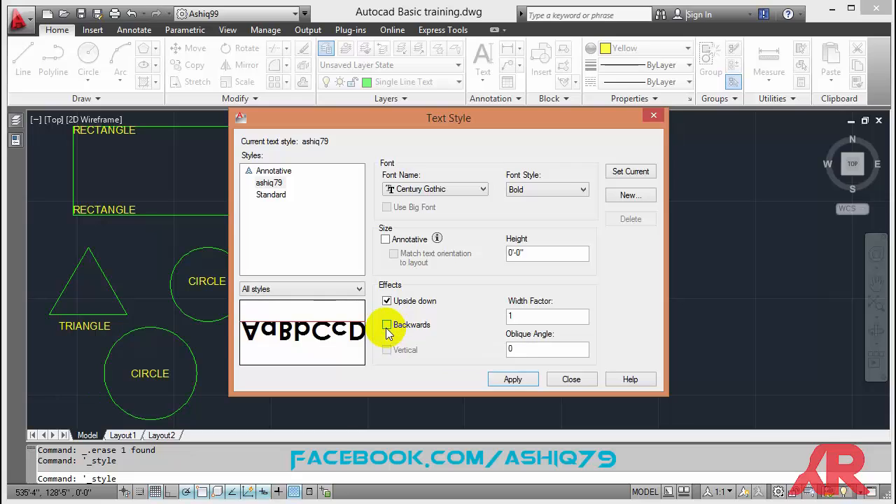
{"action": "left_click", "coordinate": [386, 325]}
{"action": "left_click", "coordinate": [386, 301]}
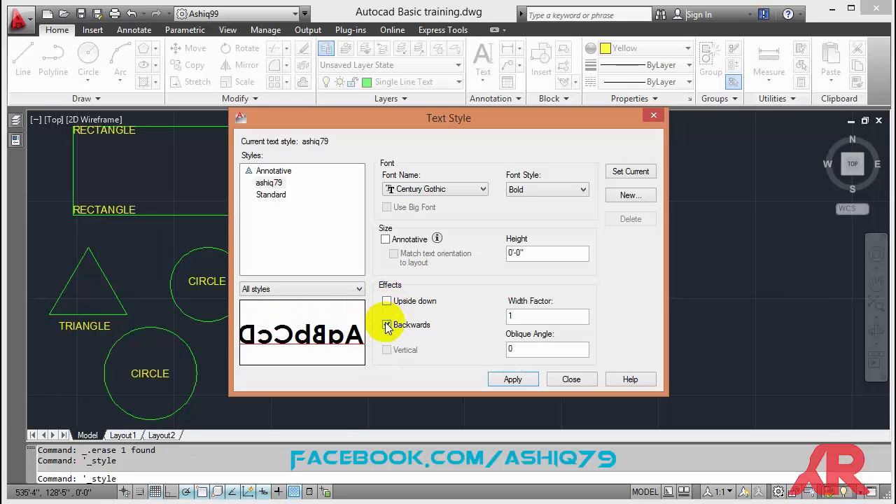
{"action": "left_click", "coordinate": [387, 325]}
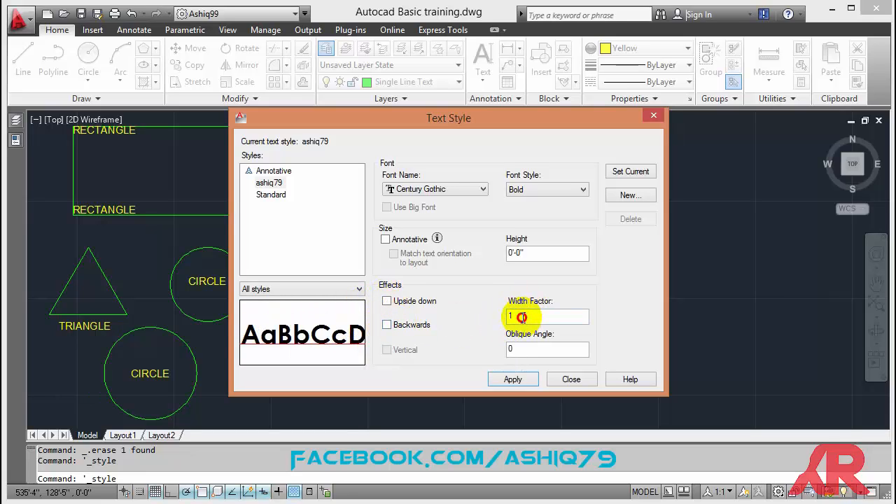
- Try a width factor of 2 for the ashiq79 style and return it to 1
{"action": "left_click_drag", "start_coordinate": [521, 317], "coordinate": [499, 322]}
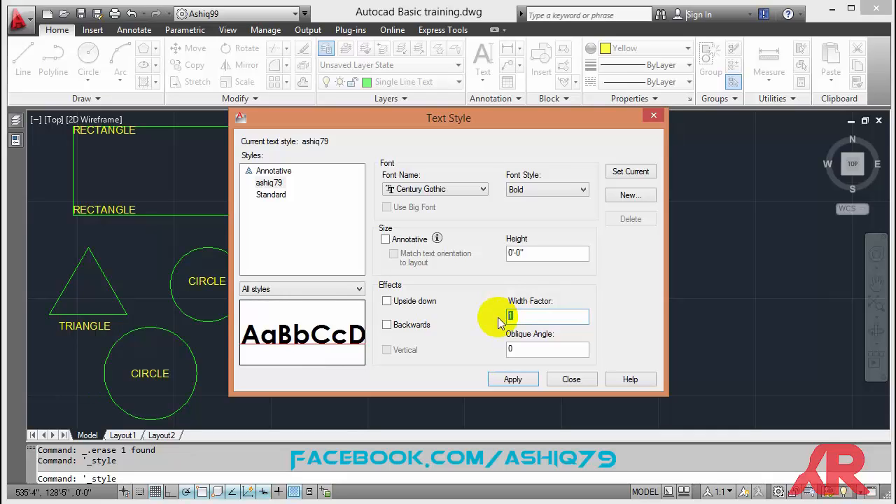
{"action": "type", "text": "2"}
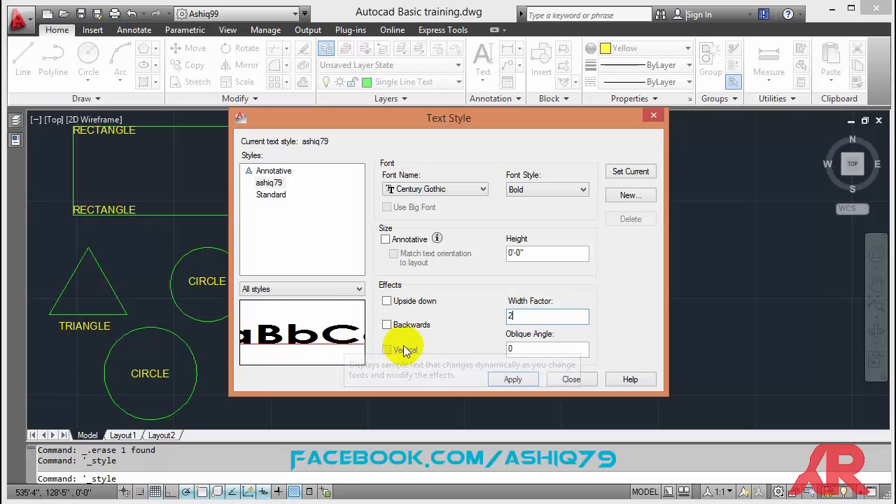
{"action": "key", "text": "BackSpace"}
{"action": "type", "text": "1"}
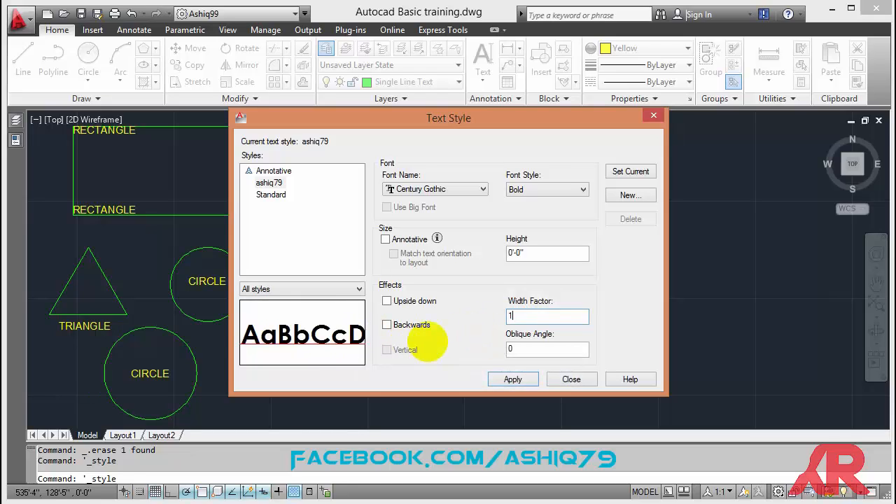
- Try an oblique angle of 45 for the ashiq79 style and return it to 0
{"action": "double_click", "coordinate": [508, 349]}
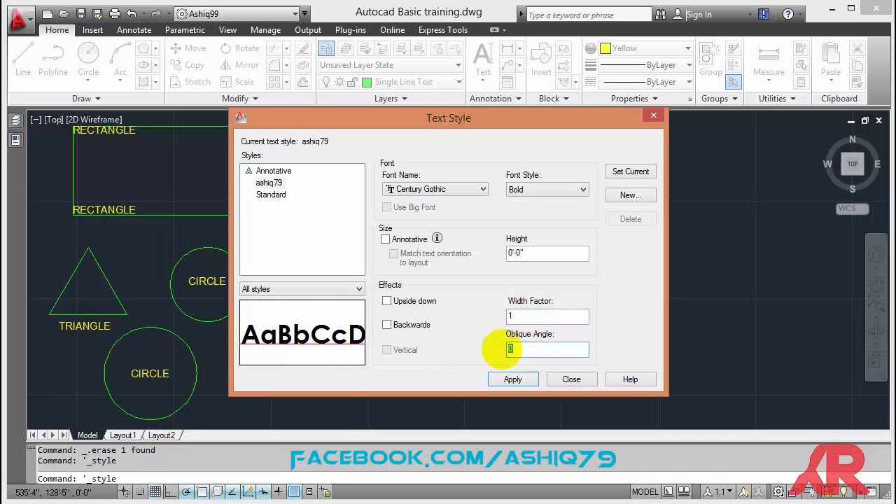
{"action": "type", "text": "45"}
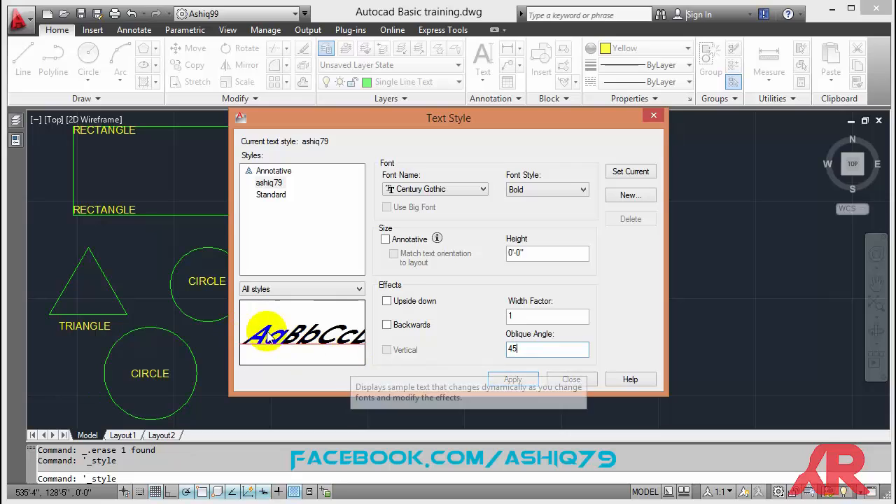
{"action": "left_click", "coordinate": [527, 348]}
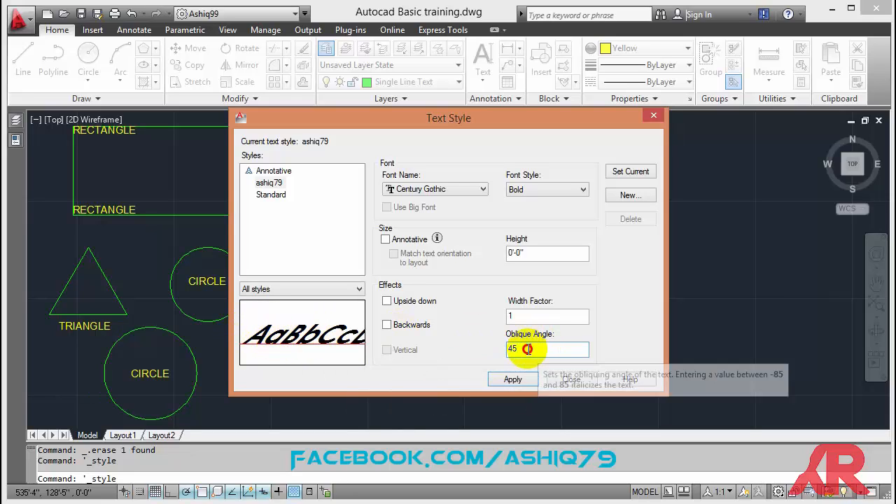
{"action": "left_click_drag", "start_coordinate": [527, 348], "coordinate": [487, 345]}
{"action": "type", "text": "0"}
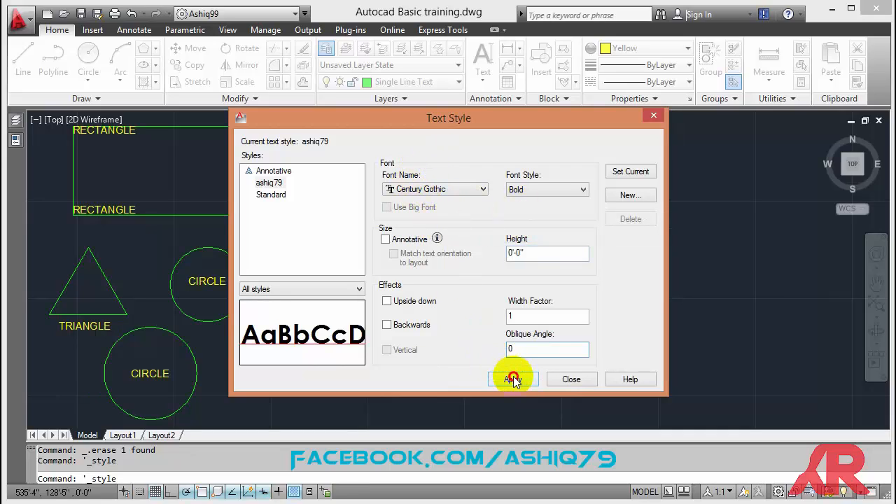
- Apply the style settings and add the single-line text "SingleLine Text Style 1" right of the pentagon, with height 4'-0" and rotation 0
{"action": "left_click", "coordinate": [571, 379]}
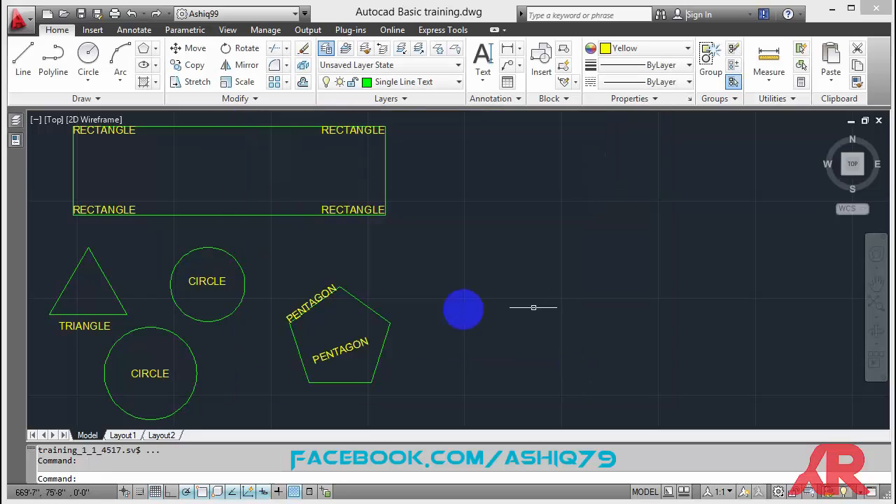
{"action": "left_click", "coordinate": [483, 54]}
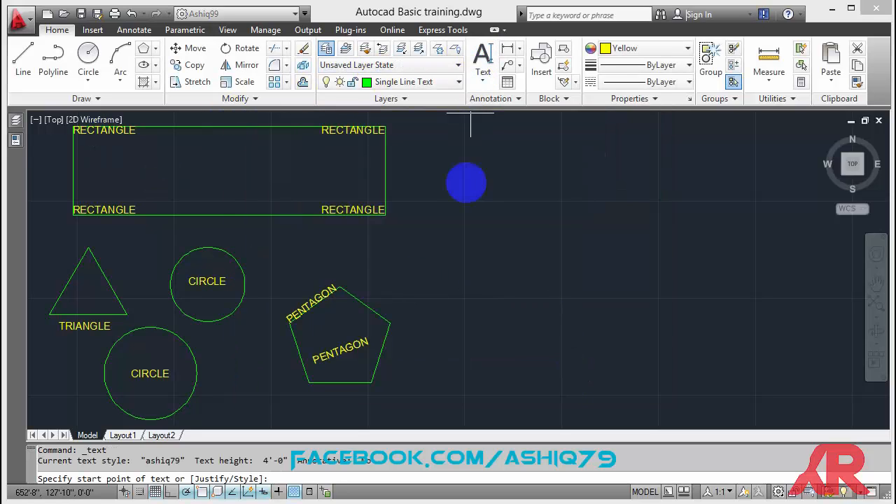
{"action": "left_click", "coordinate": [458, 282]}
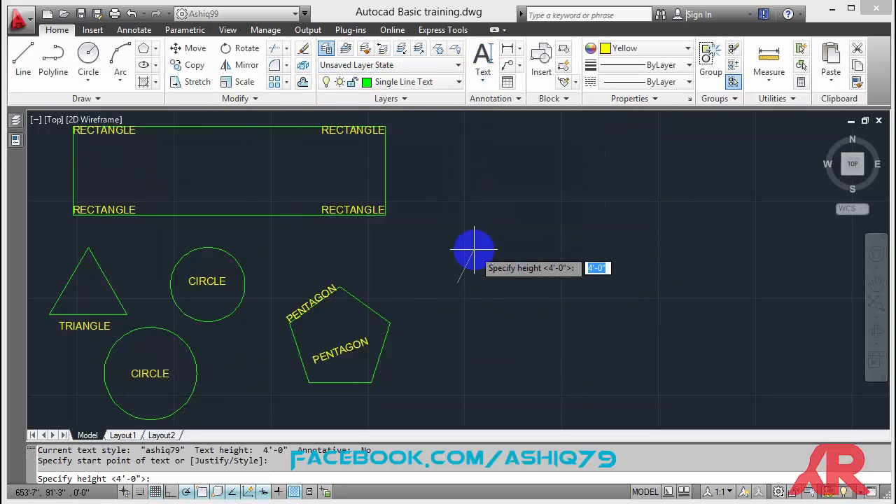
{"action": "left_click", "coordinate": [474, 248]}
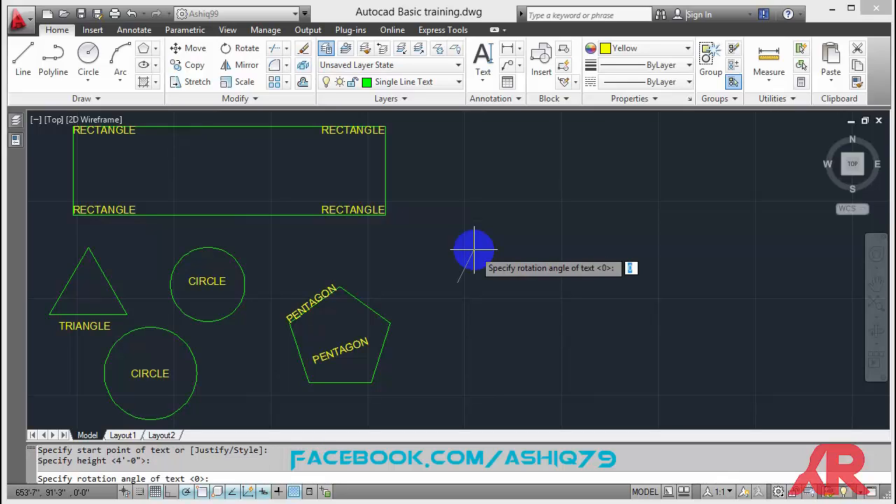
{"action": "key", "text": "Return"}
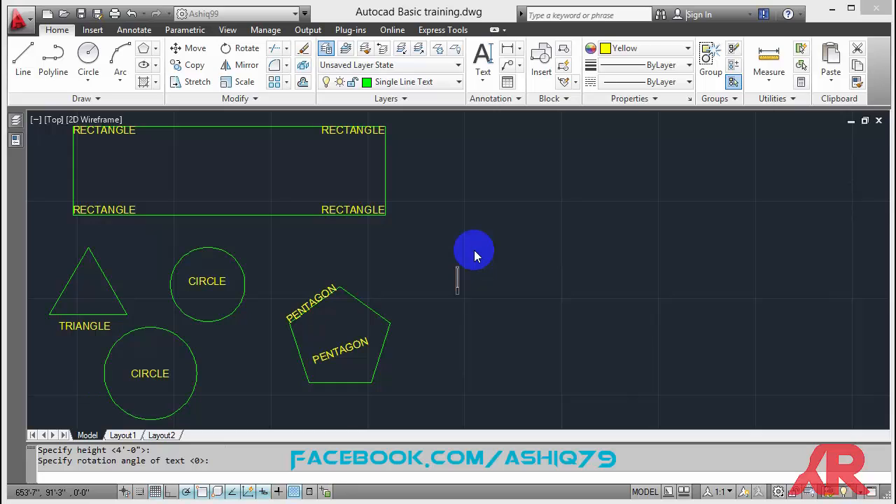
{"action": "type", "text": "Single"}
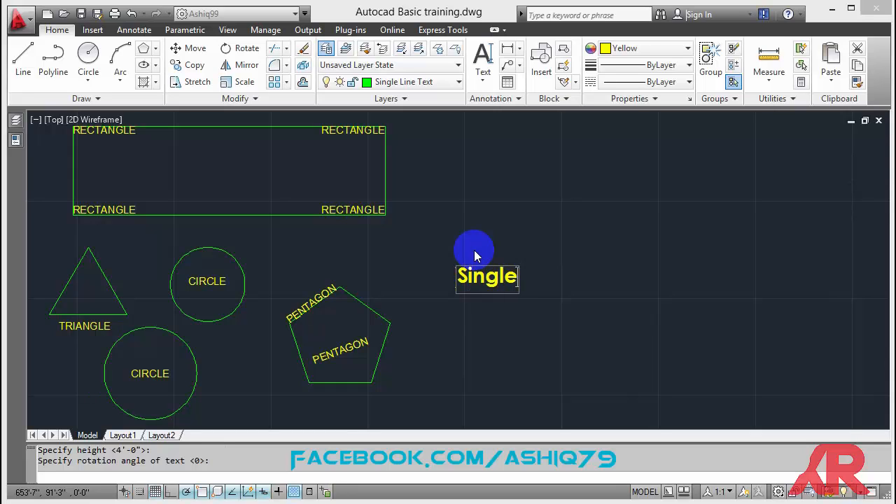
{"action": "type", "text": "Line"}
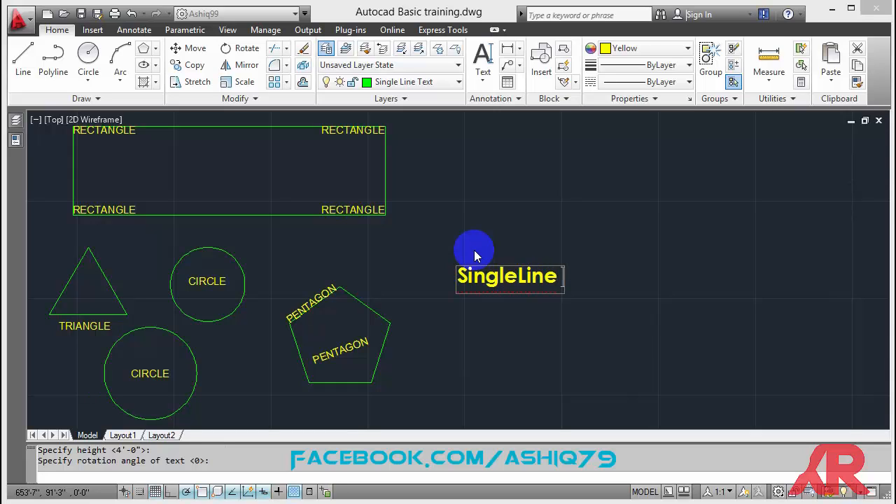
{"action": "type", "text": " Text"}
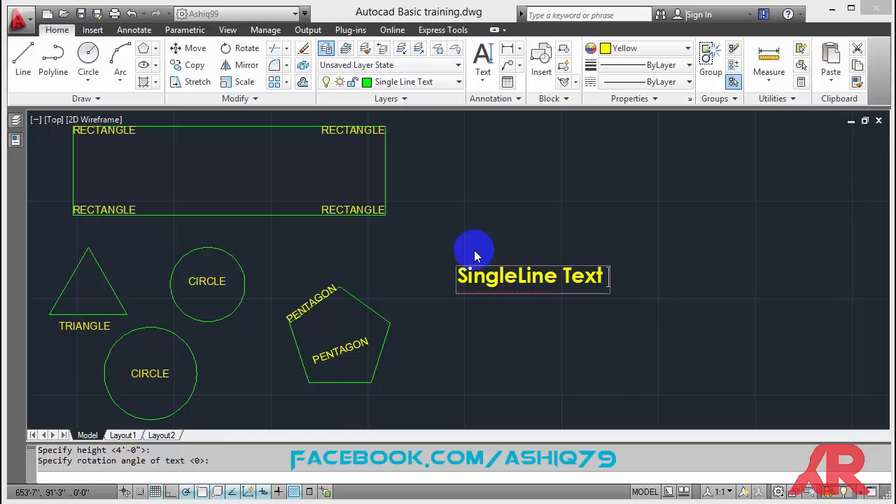
{"action": "type", "text": " Style"}
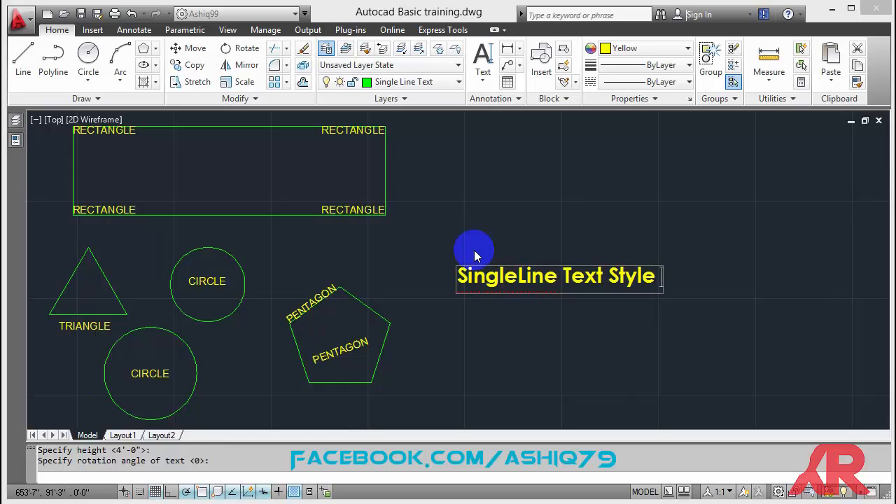
{"action": "type", "text": " 1"}
{"action": "key", "text": "Return"}
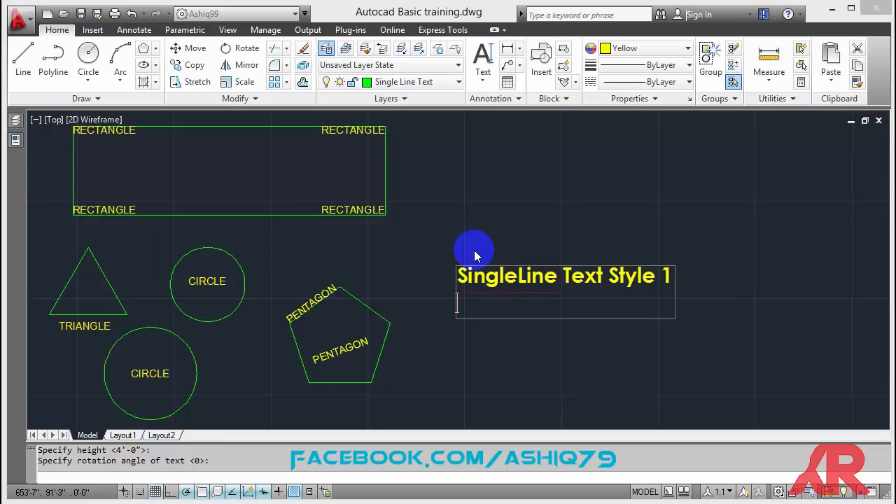
{"action": "key", "text": "Return"}
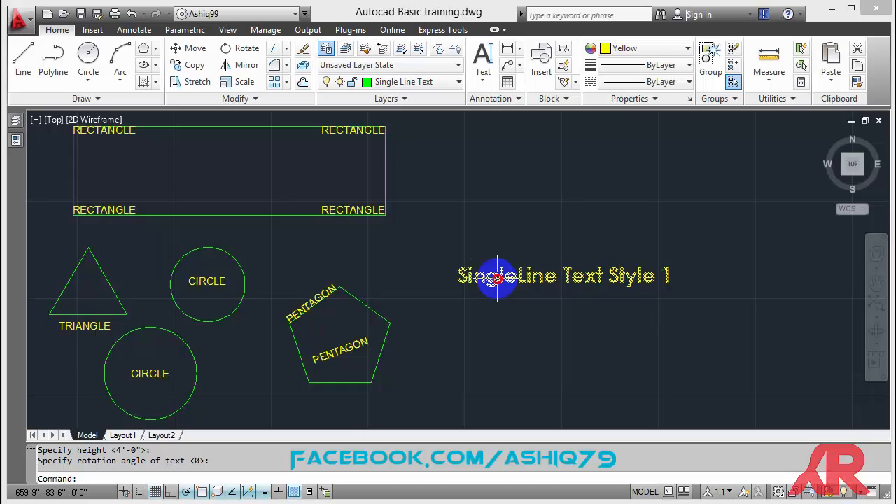
- Copy the "SingleLine Text Style 1" text vertically to four new positions, two below and two above the original
{"action": "left_click", "coordinate": [495, 275]}
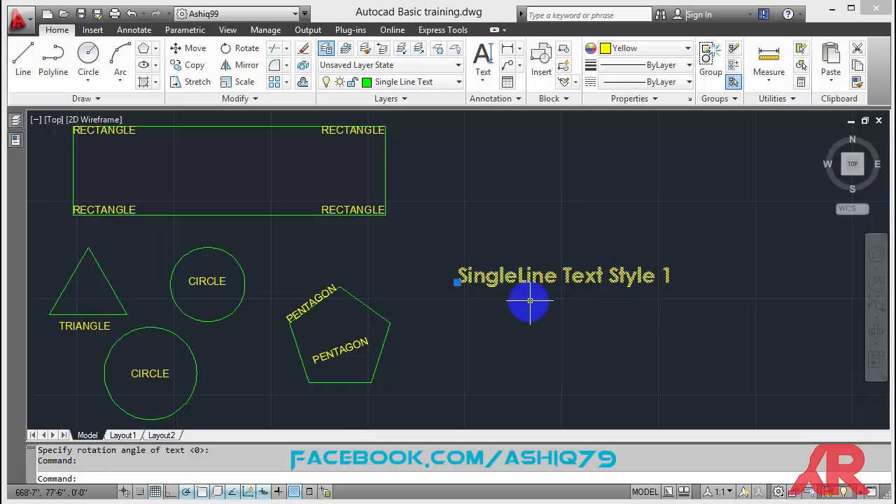
{"action": "left_click", "coordinate": [191, 65]}
{"action": "left_click", "coordinate": [461, 279]}
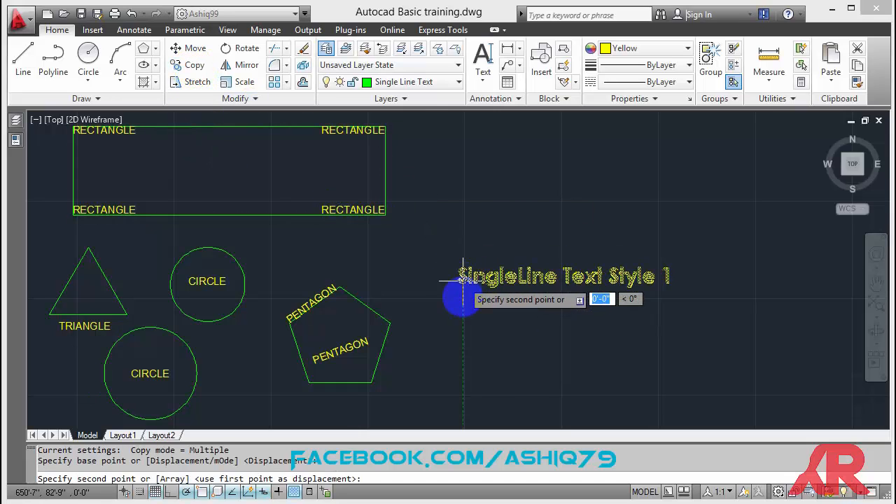
{"action": "left_click", "coordinate": [462, 315]}
{"action": "left_click", "coordinate": [464, 354]}
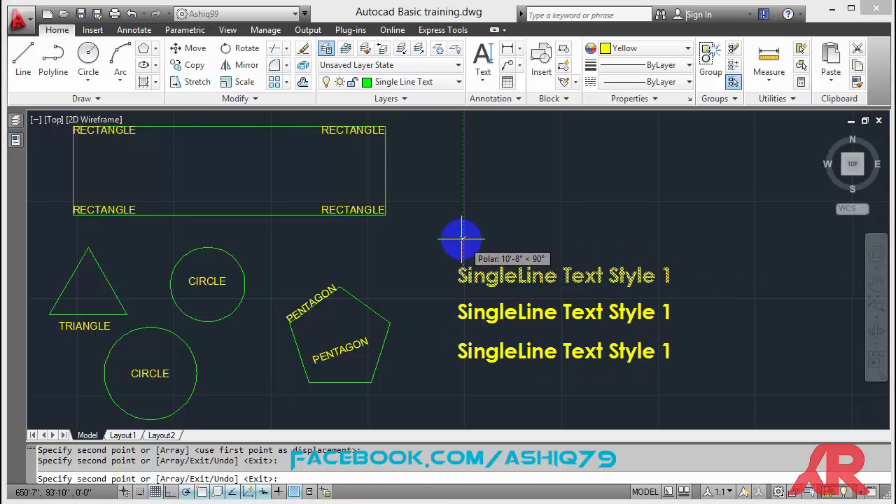
{"action": "left_click", "coordinate": [462, 236]}
{"action": "left_click", "coordinate": [462, 191]}
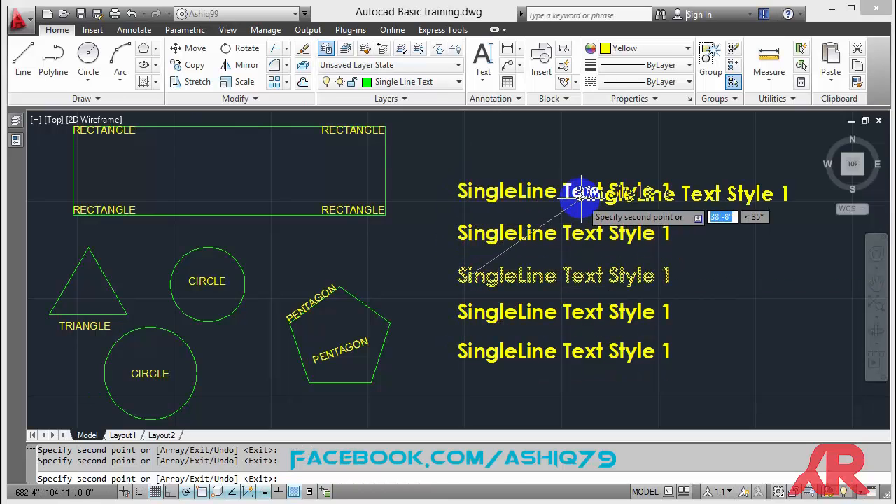
{"action": "key", "text": "Escape"}
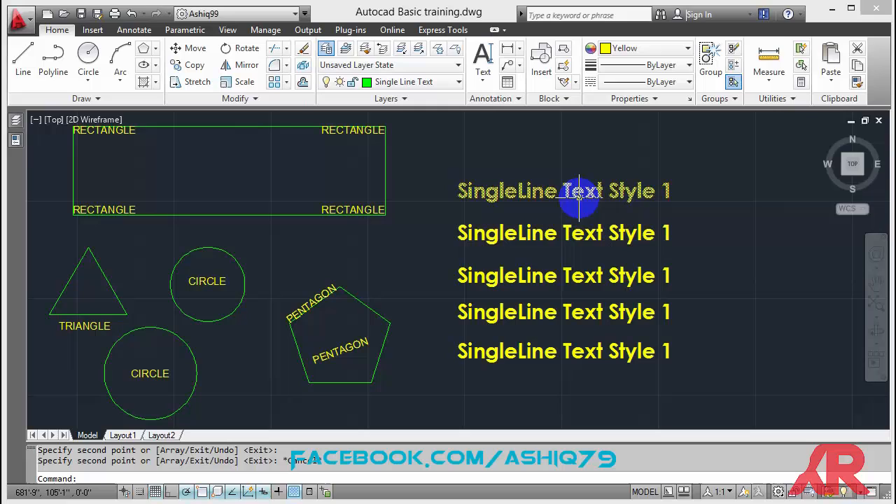
{"action": "left_click", "coordinate": [504, 191]}
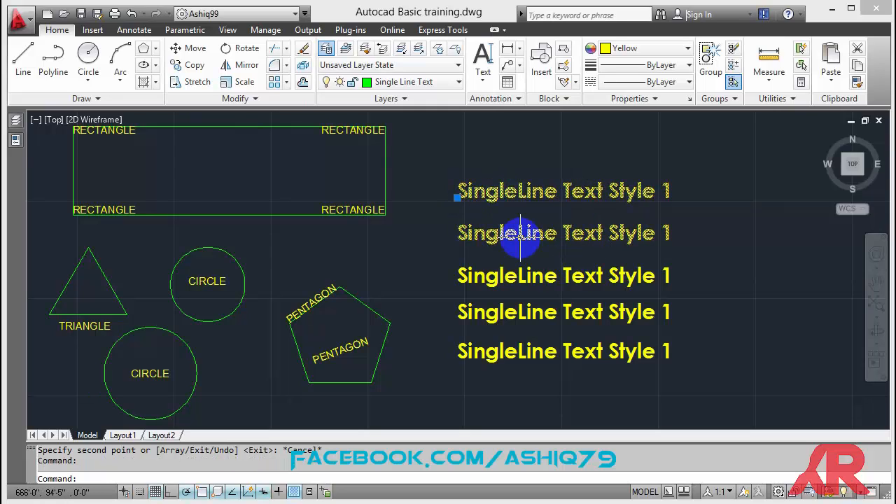
{"action": "left_click", "coordinate": [512, 234]}
{"action": "key", "text": "Escape"}
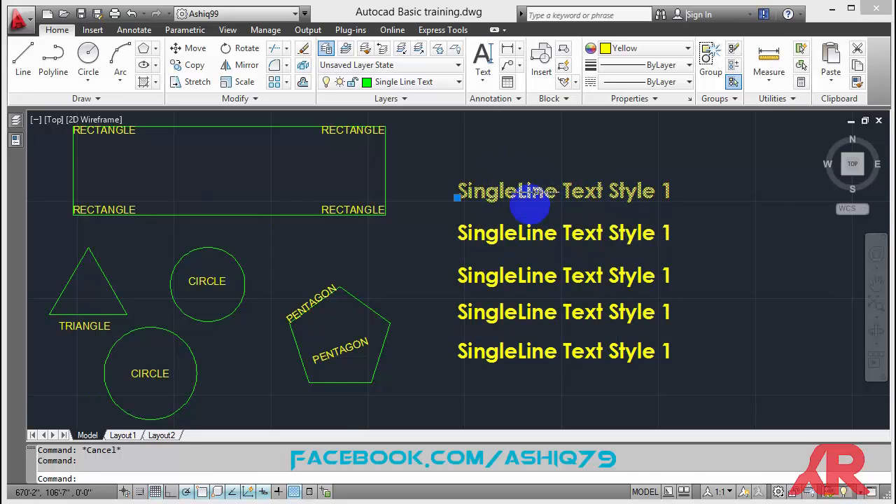
- Open the text style settings and change the font of the ashiq79 style to Chiller
{"action": "left_click", "coordinate": [511, 103]}
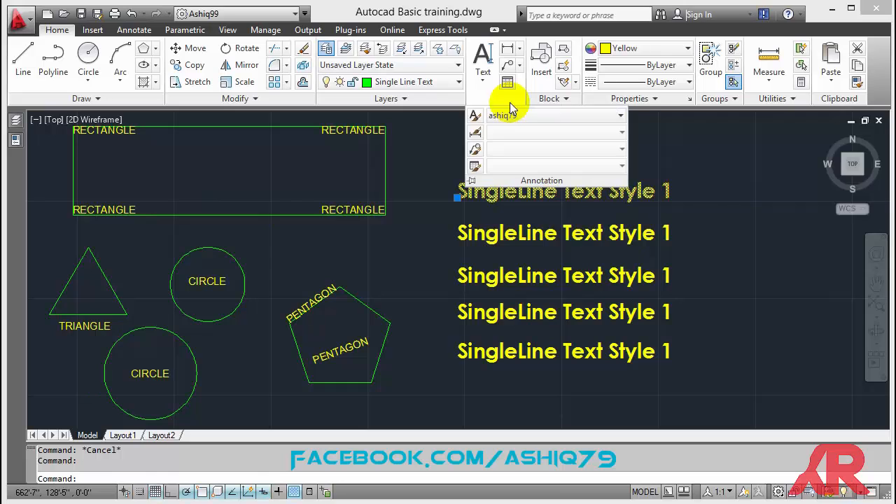
{"action": "left_click", "coordinate": [475, 117]}
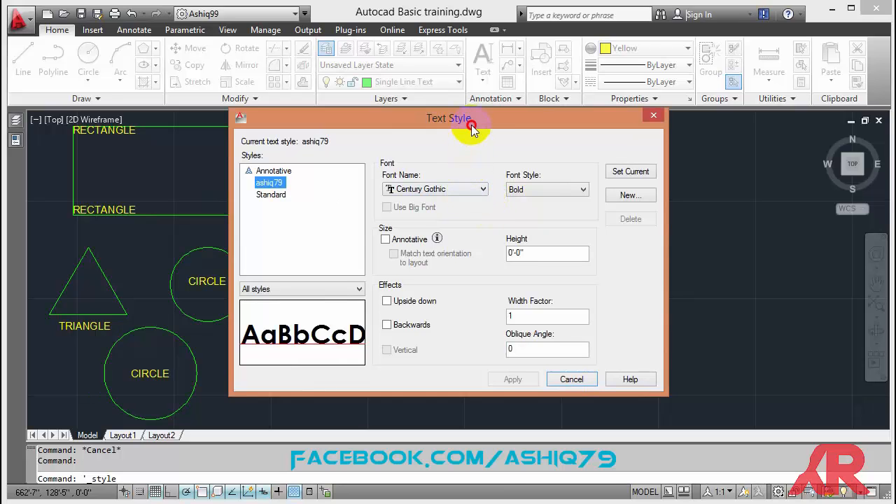
{"action": "left_click_drag", "start_coordinate": [472, 132], "coordinate": [256, 92]}
{"action": "left_click", "coordinate": [210, 149]}
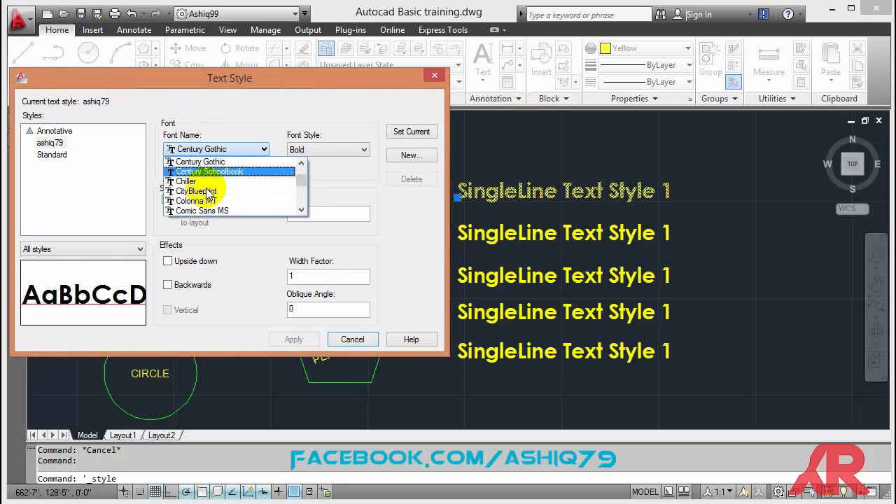
{"action": "mouse_move", "coordinate": [300, 180]}
{"action": "left_mouse_down"}
{"action": "mouse_move", "coordinate": [301, 188]}
{"action": "mouse_move", "coordinate": [301, 175]}
{"action": "left_mouse_up"}
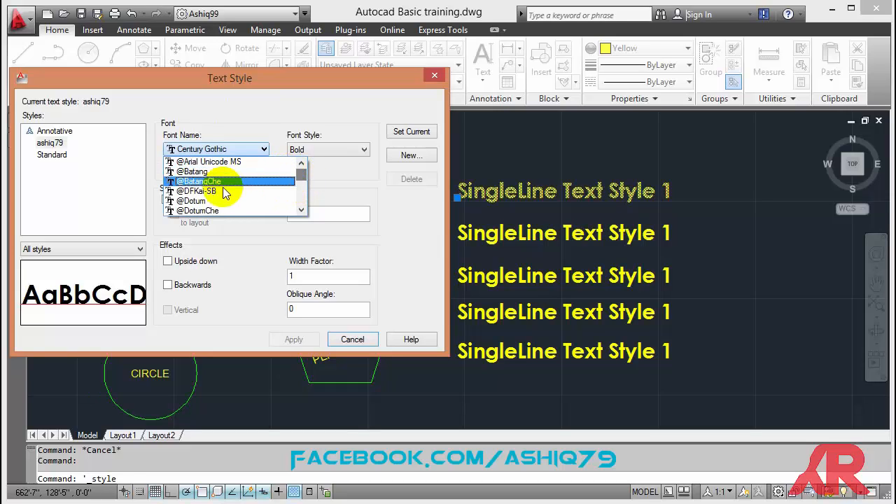
{"action": "scroll", "coordinate": [225, 199], "scroll_direction": "down", "scroll_amount": 4}
{"action": "scroll", "coordinate": [225, 205], "scroll_direction": "down", "scroll_amount": 1}
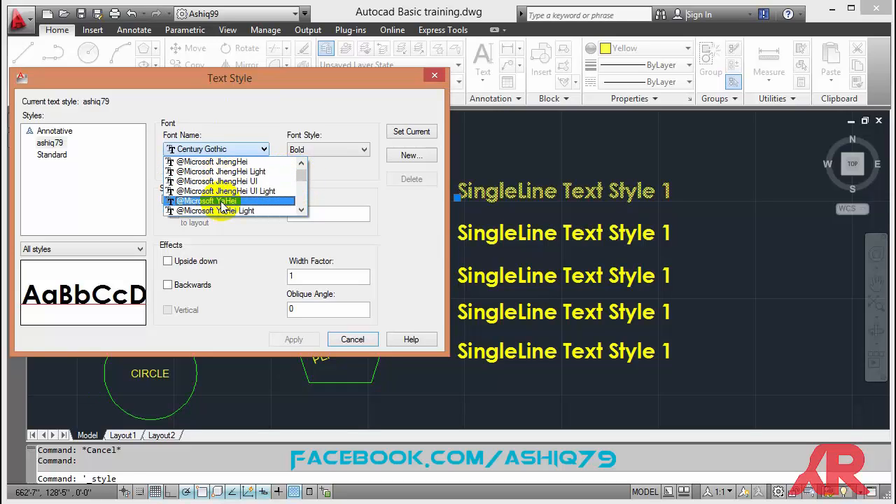
{"action": "key", "text": "c"}
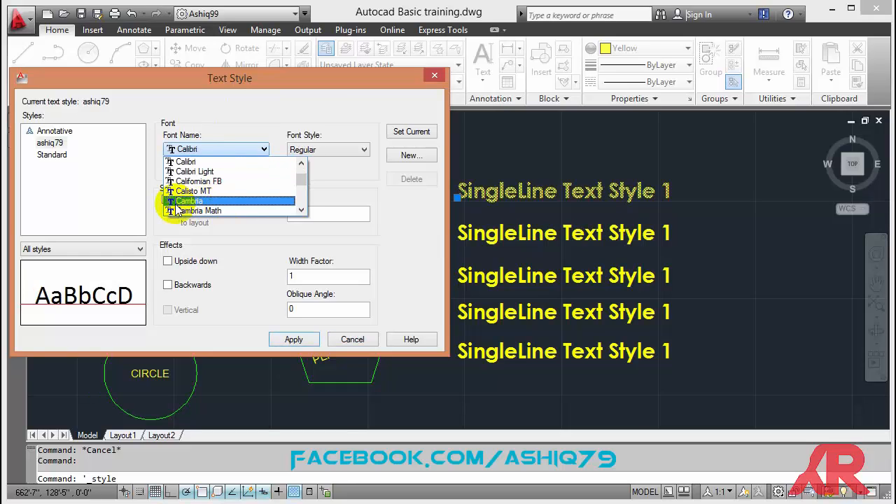
{"action": "scroll", "coordinate": [216, 202], "scroll_direction": "down", "scroll_amount": 2}
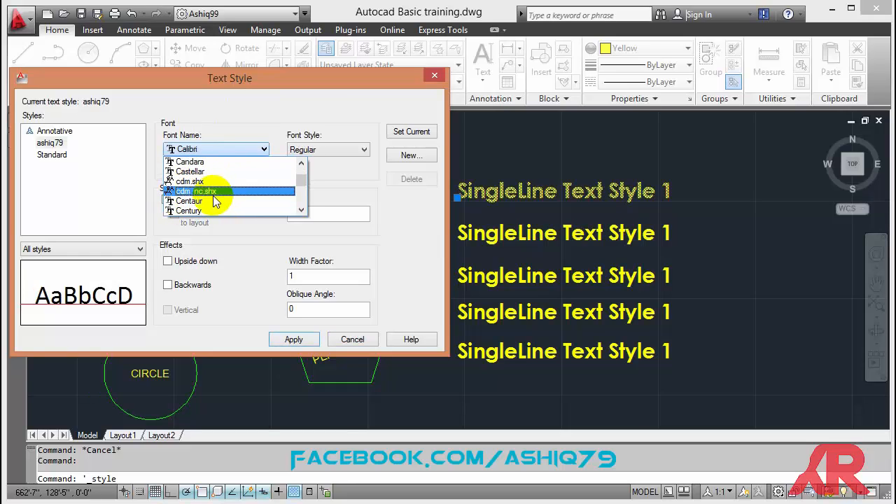
{"action": "scroll", "coordinate": [215, 203], "scroll_direction": "down", "scroll_amount": 1}
{"action": "left_click", "coordinate": [214, 211]}
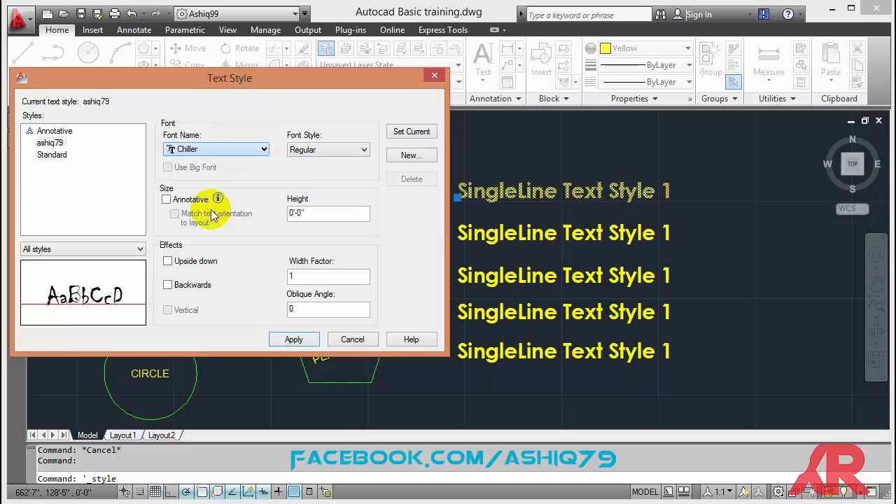
- Choose the Regular font style for ashiq79, apply the changes and close the text style settings
{"action": "left_click", "coordinate": [313, 151]}
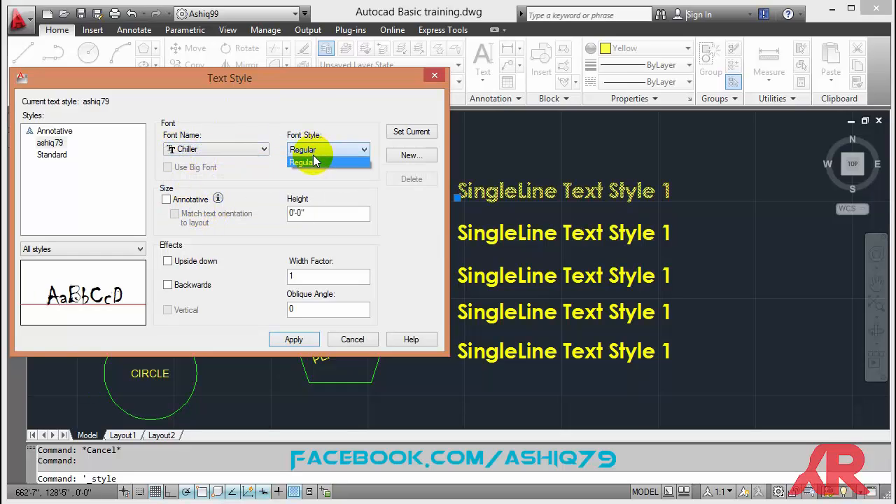
{"action": "left_click", "coordinate": [313, 161]}
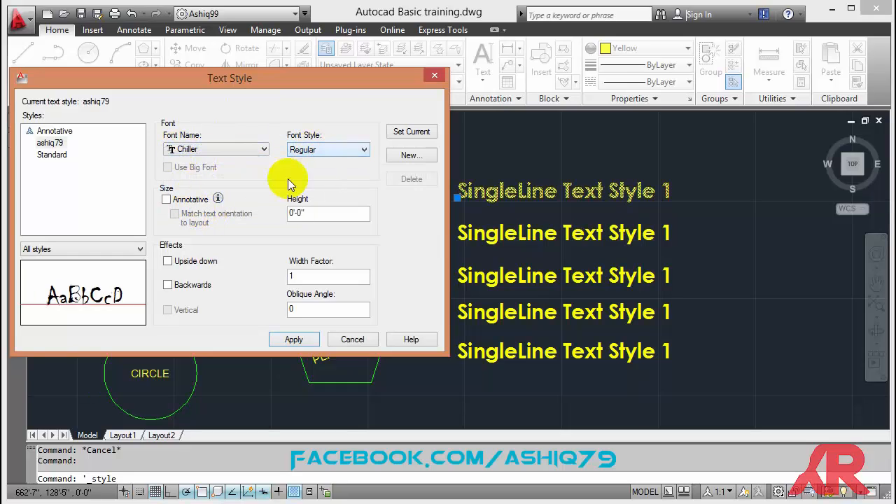
{"action": "left_click", "coordinate": [294, 341]}
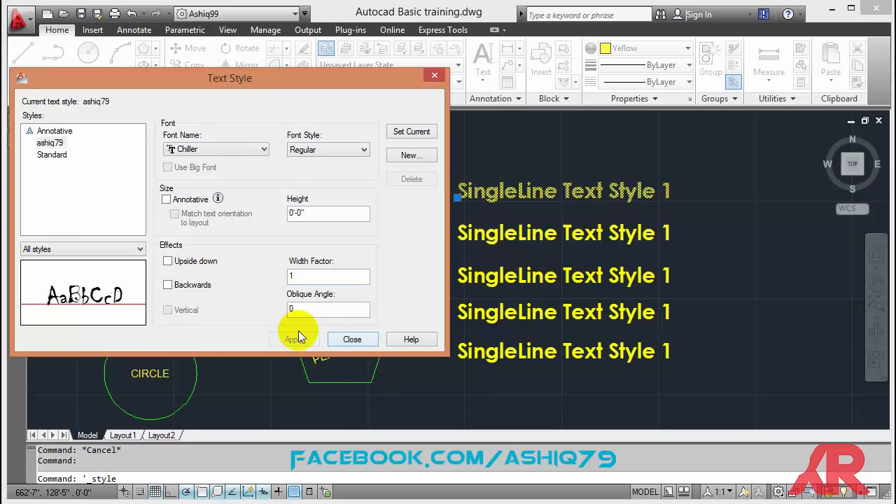
{"action": "left_click", "coordinate": [352, 340]}
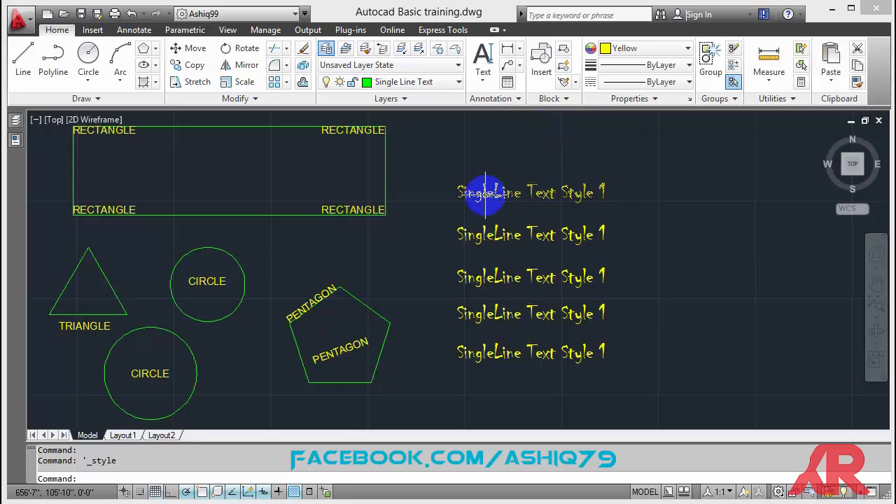
- Assign the Standard text style to the topmost "SingleLine Text Style 1" line and clear the selection
{"action": "left_click", "coordinate": [485, 194]}
{"action": "left_click", "coordinate": [507, 102]}
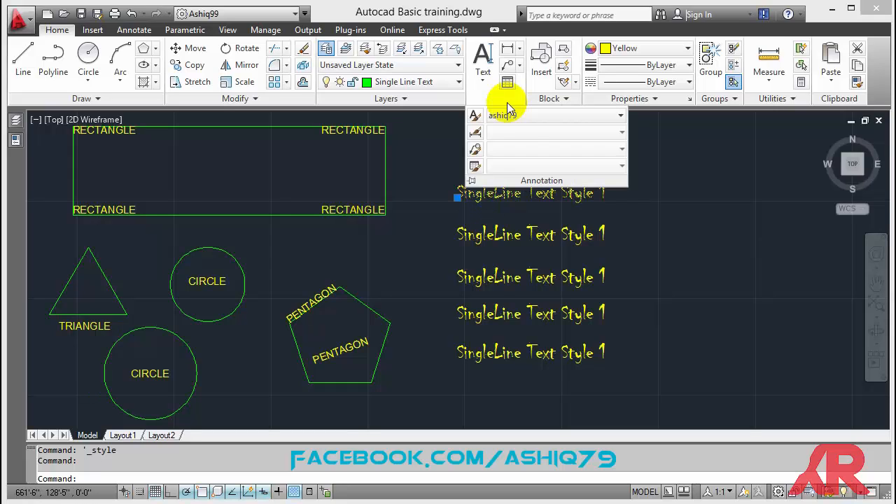
{"action": "left_click", "coordinate": [564, 118]}
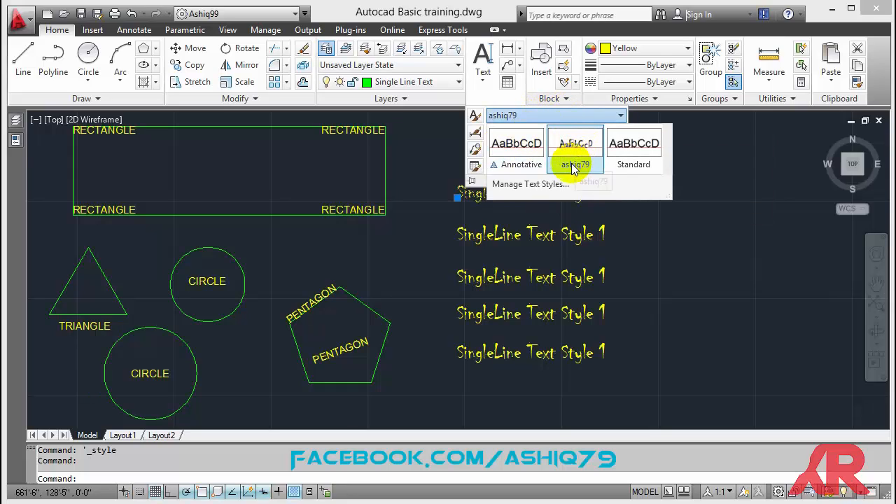
{"action": "left_click", "coordinate": [638, 170]}
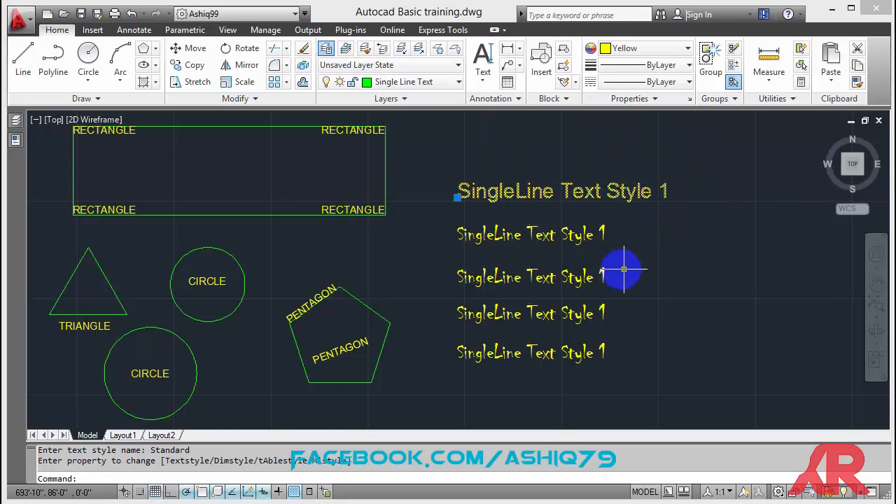
{"action": "key", "text": "Escape"}
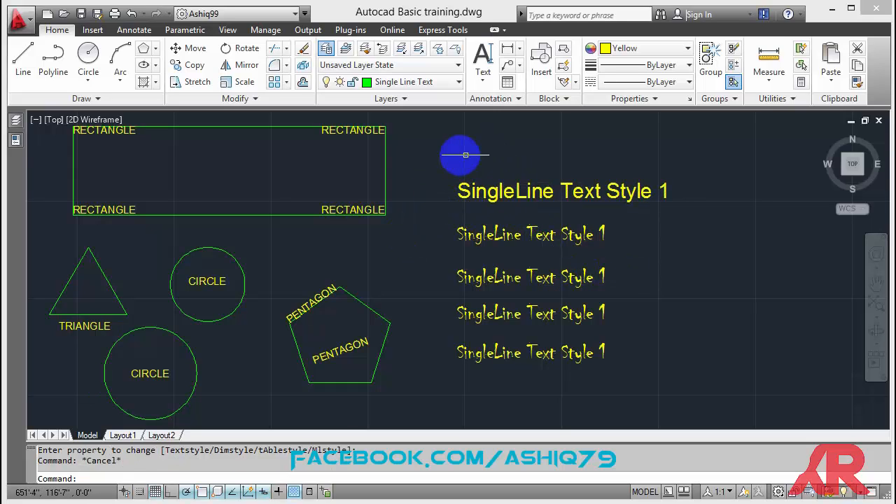
- Start a right-justified single-line text with its baseline endpoint above the end of the topmost text line, using height 4'-0" and rotation 0
{"action": "left_click", "coordinate": [484, 55]}
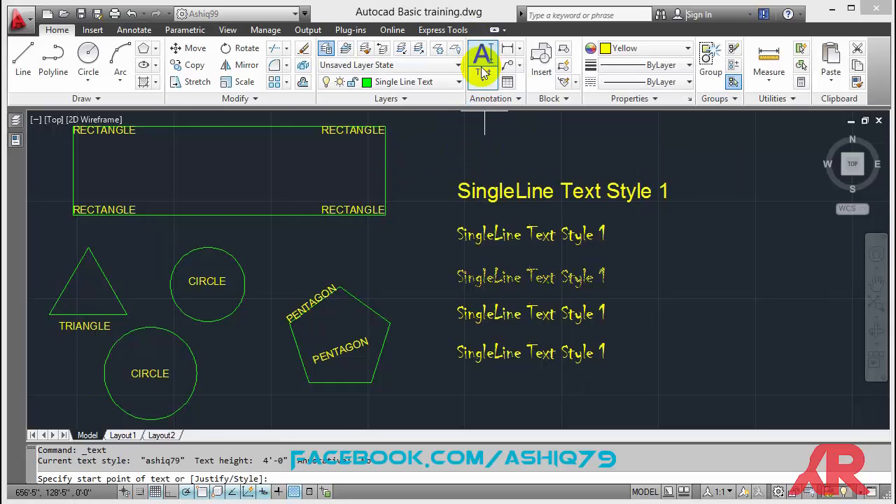
{"action": "right_click", "coordinate": [459, 153]}
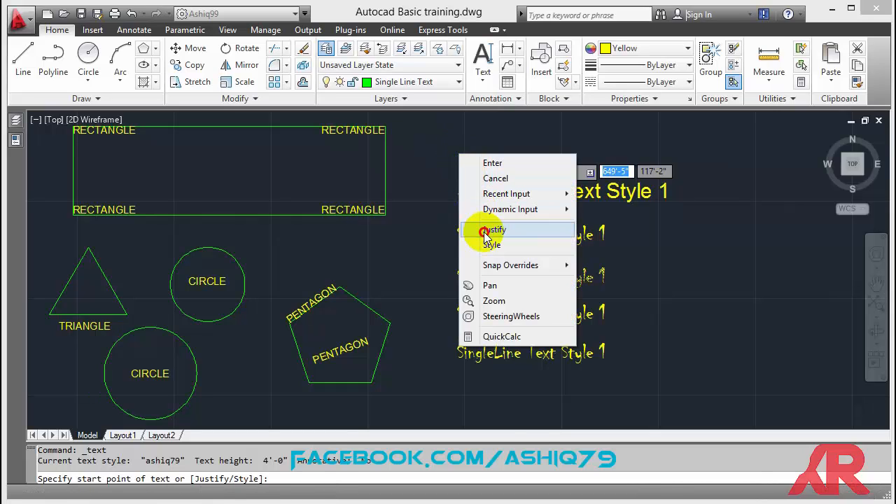
{"action": "left_click", "coordinate": [490, 231]}
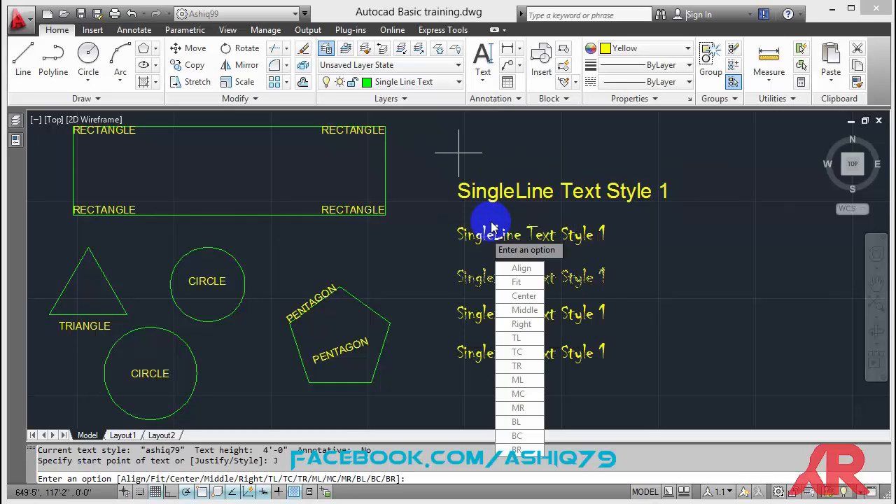
{"action": "left_click", "coordinate": [520, 326]}
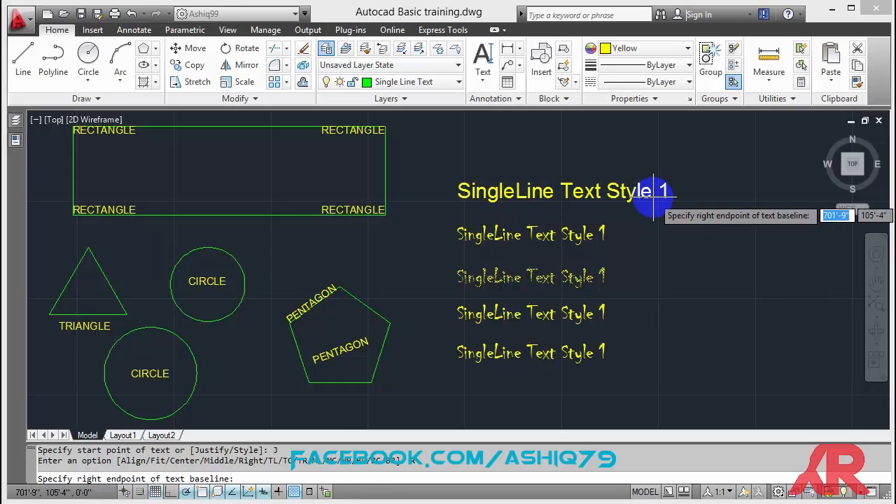
{"action": "left_click", "coordinate": [656, 161]}
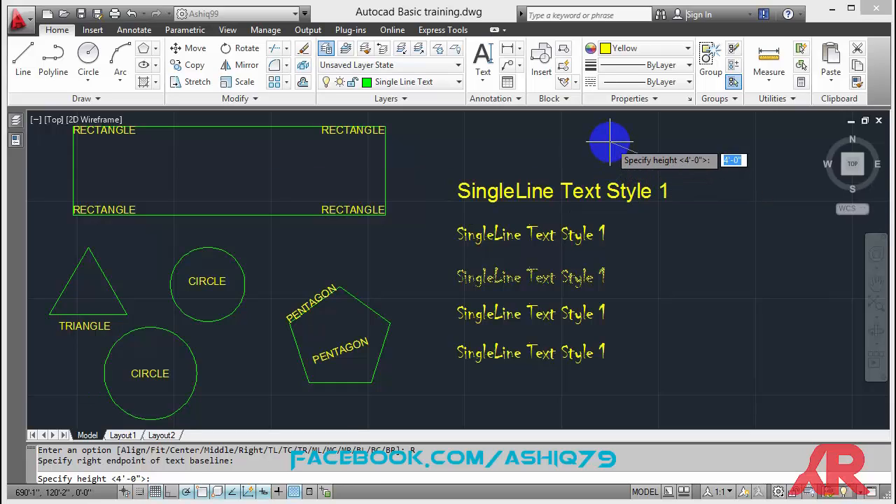
{"action": "key", "text": "Return"}
{"action": "key", "text": "Return"}
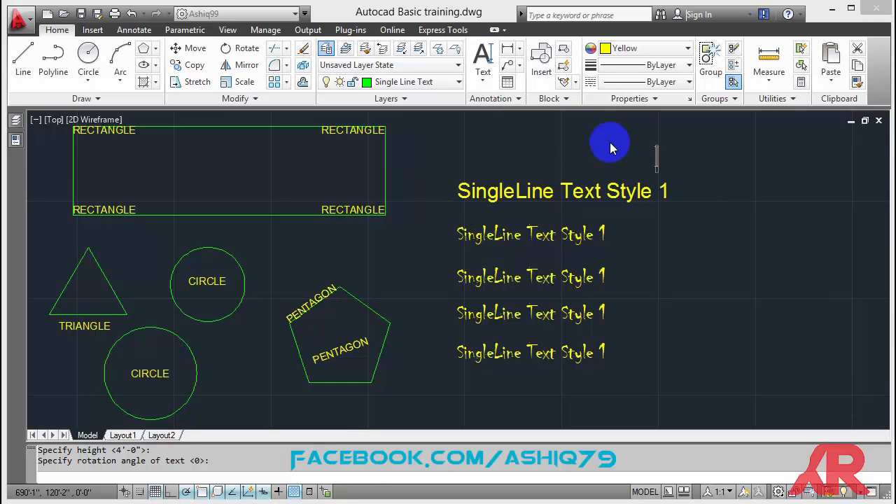
- Enter "Single Line Text Style" as the content of the right-justified text and finish the text command
{"action": "type", "text": "Singl"}
{"action": "type", "text": "e Line Text"}
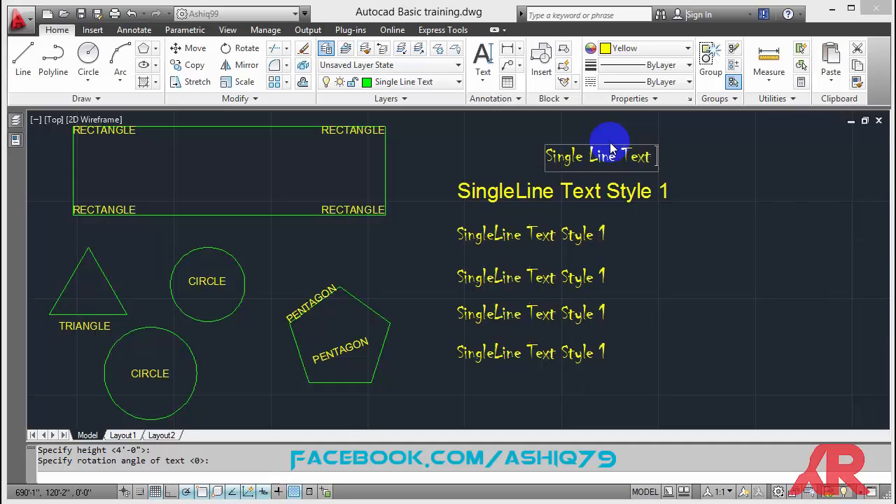
{"action": "type", "text": " S"}
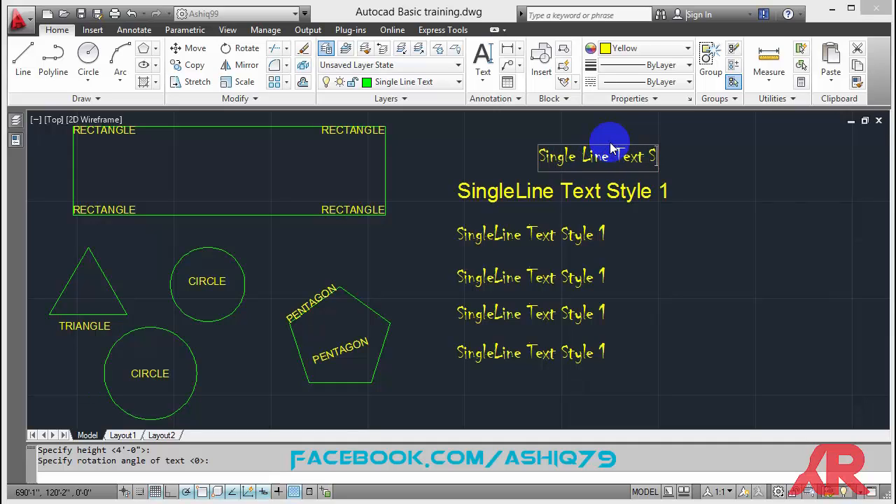
{"action": "type", "text": "tyle"}
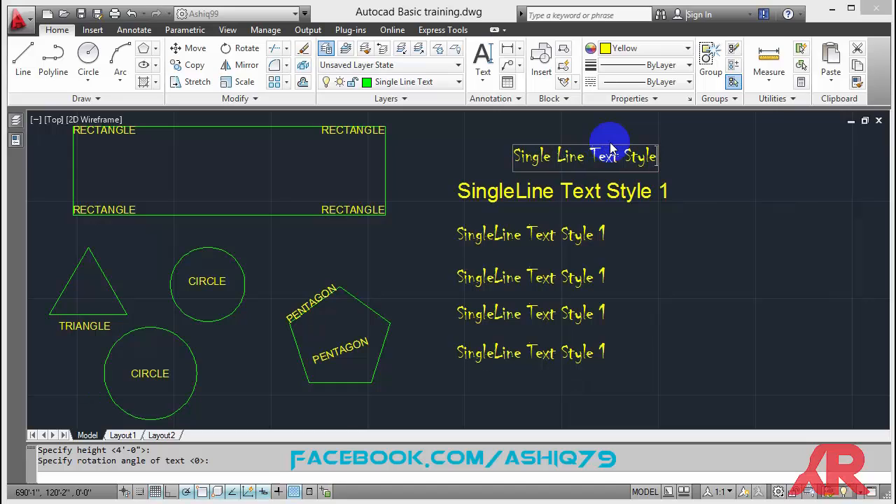
{"action": "key", "text": "Return"}
{"action": "key", "text": "Return"}
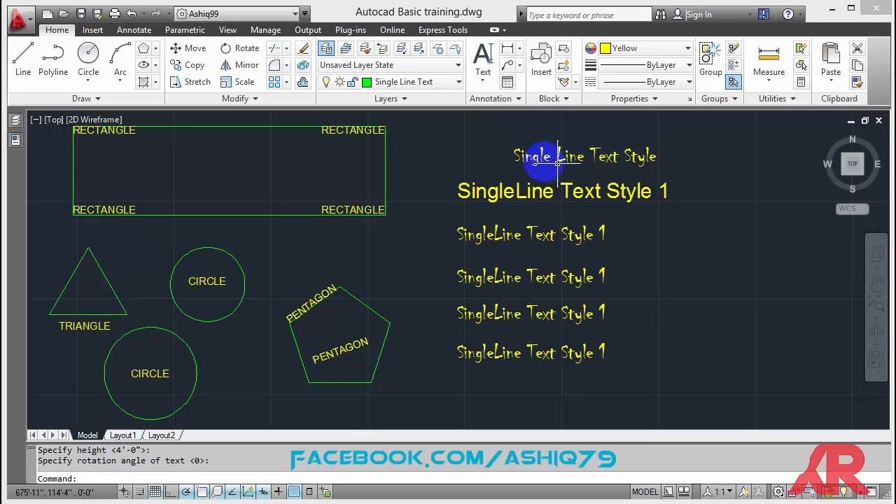
- Assign the Standard text style to the right-justified "Single Line Text Style" line
{"action": "left_click", "coordinate": [652, 153]}
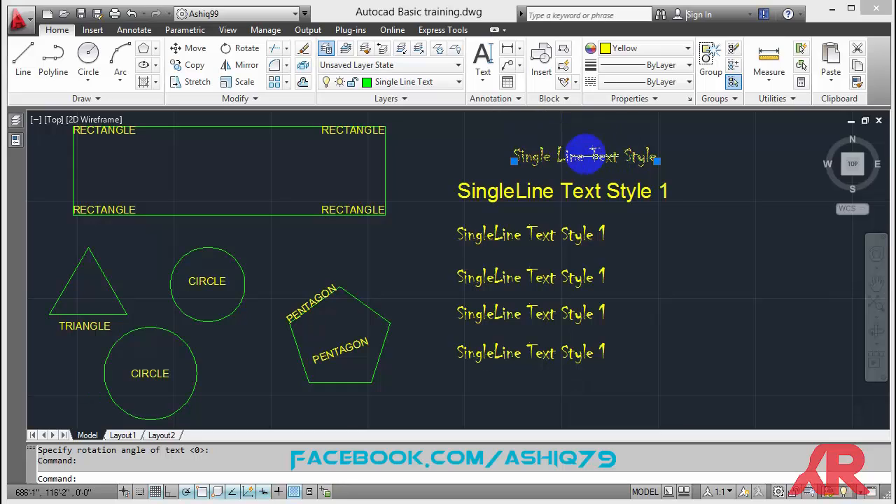
{"action": "left_click", "coordinate": [517, 98]}
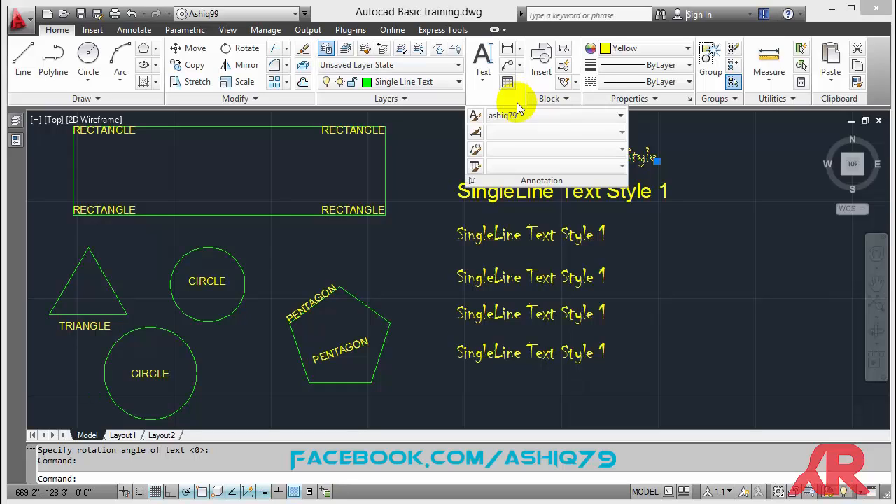
{"action": "left_click", "coordinate": [566, 117]}
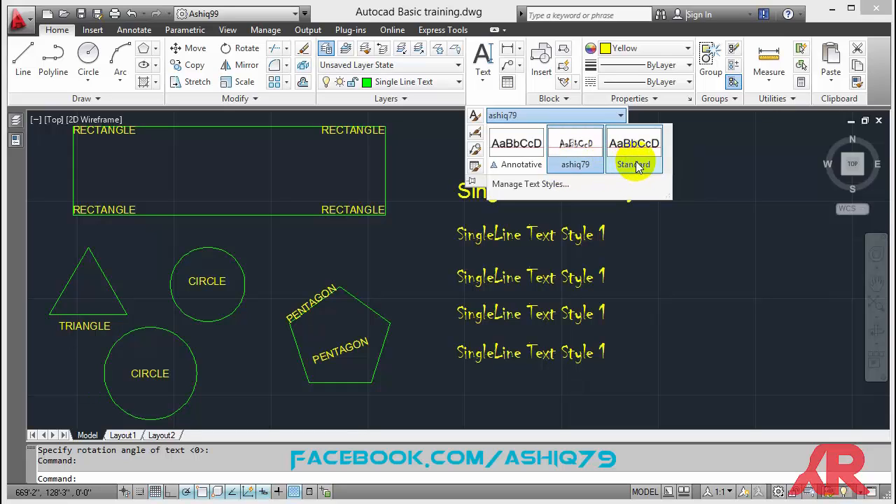
{"action": "left_click", "coordinate": [631, 146]}
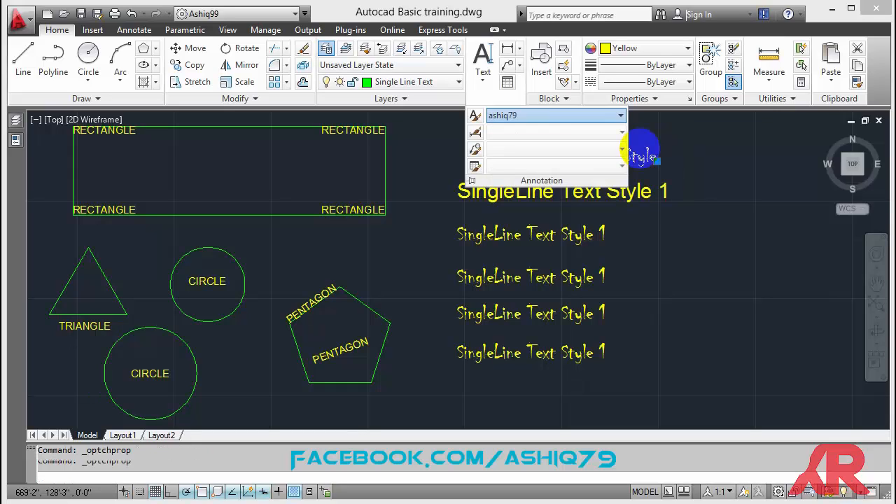